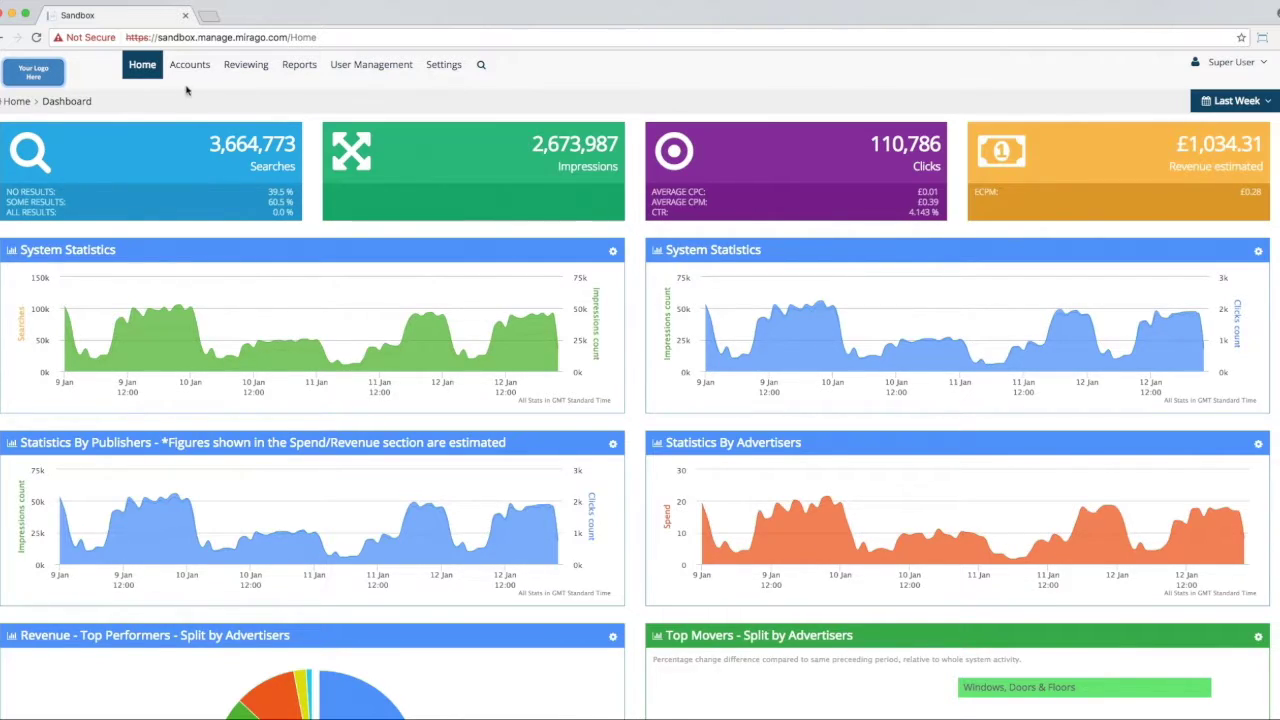
- Open the Ad Vantage account from the Publishers list under Accounts
left_click(189, 67)
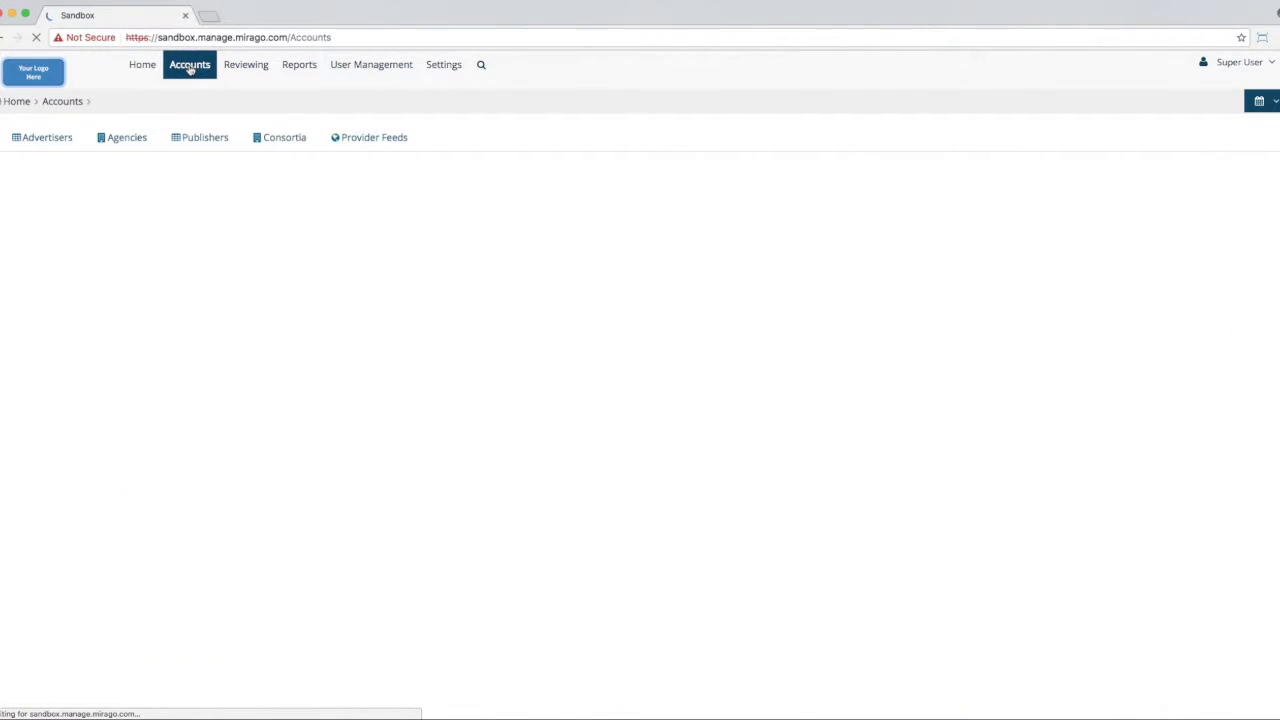
left_click(199, 137)
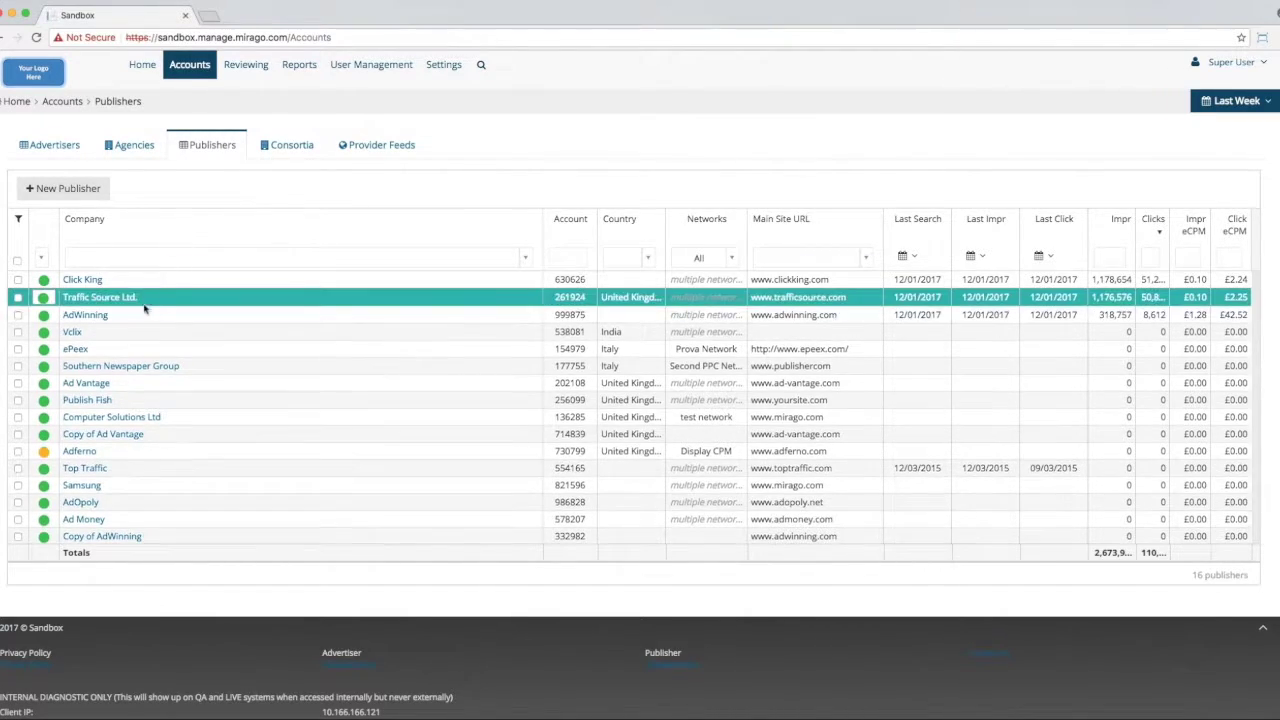
left_click(107, 388)
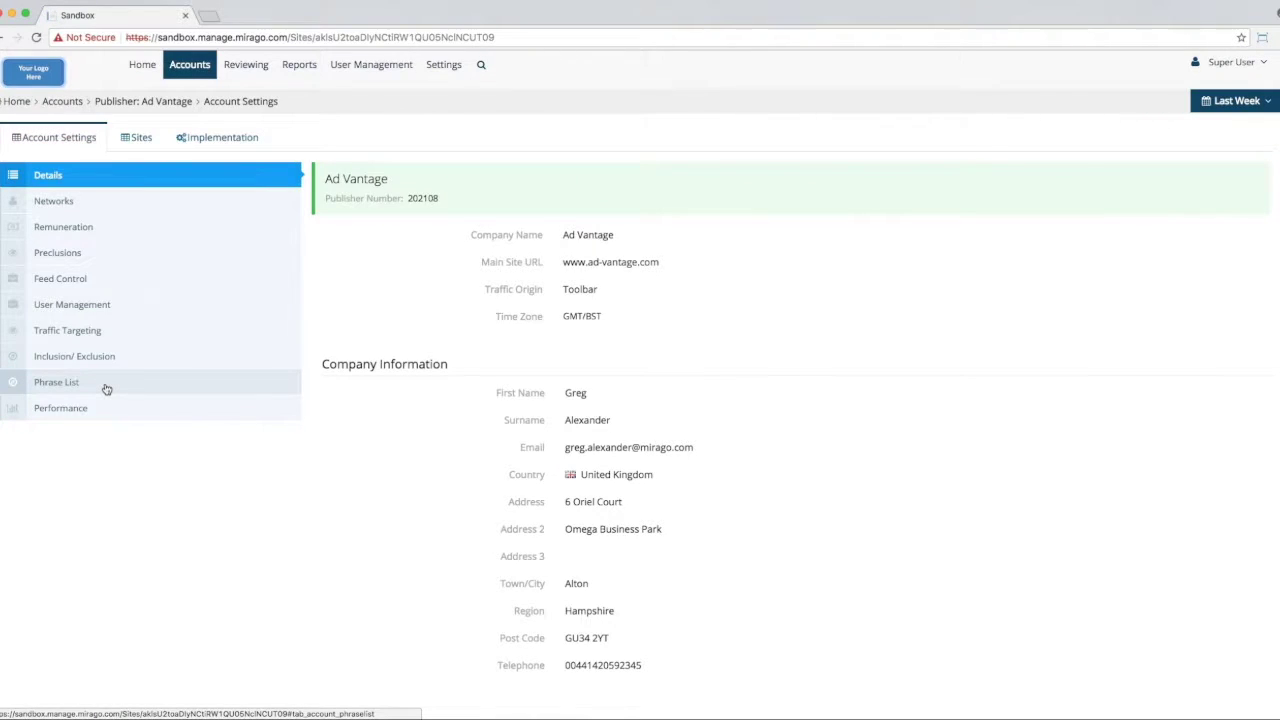
- Show Ad Vantage's Feed Control page and review its filters and Customisation table
left_click(80, 284)
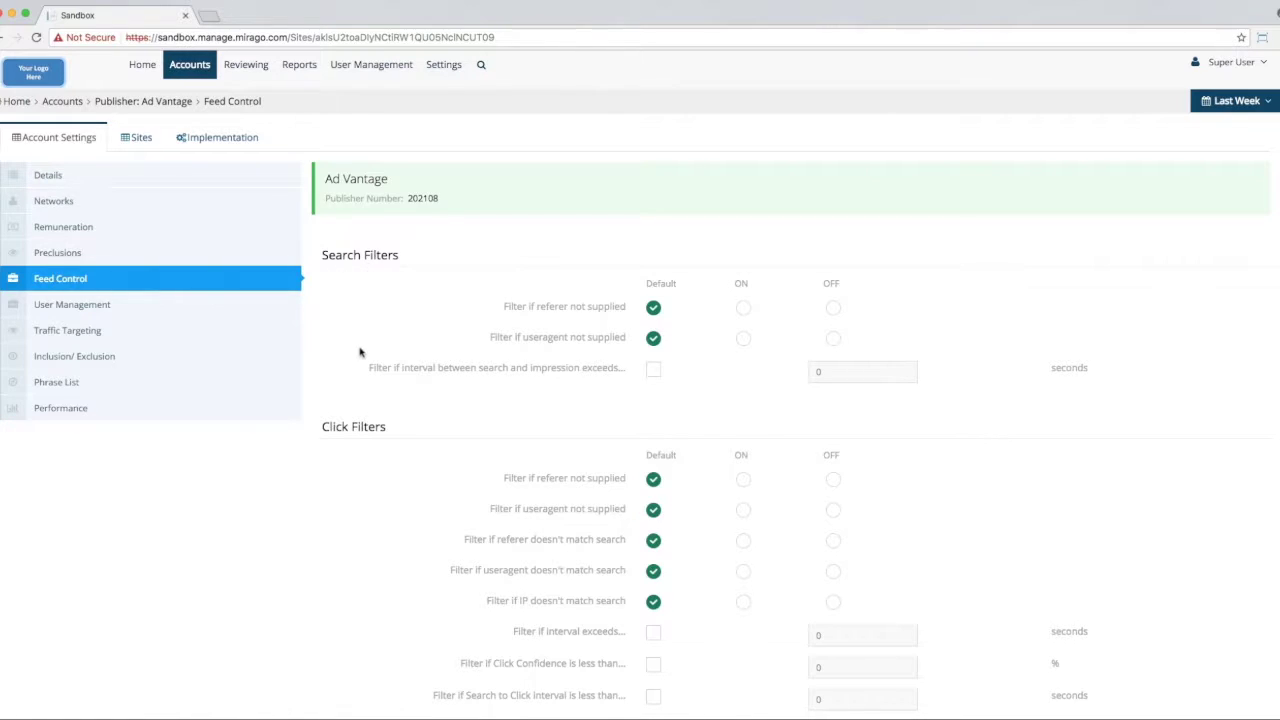
scroll(351, 432, "down", 5)
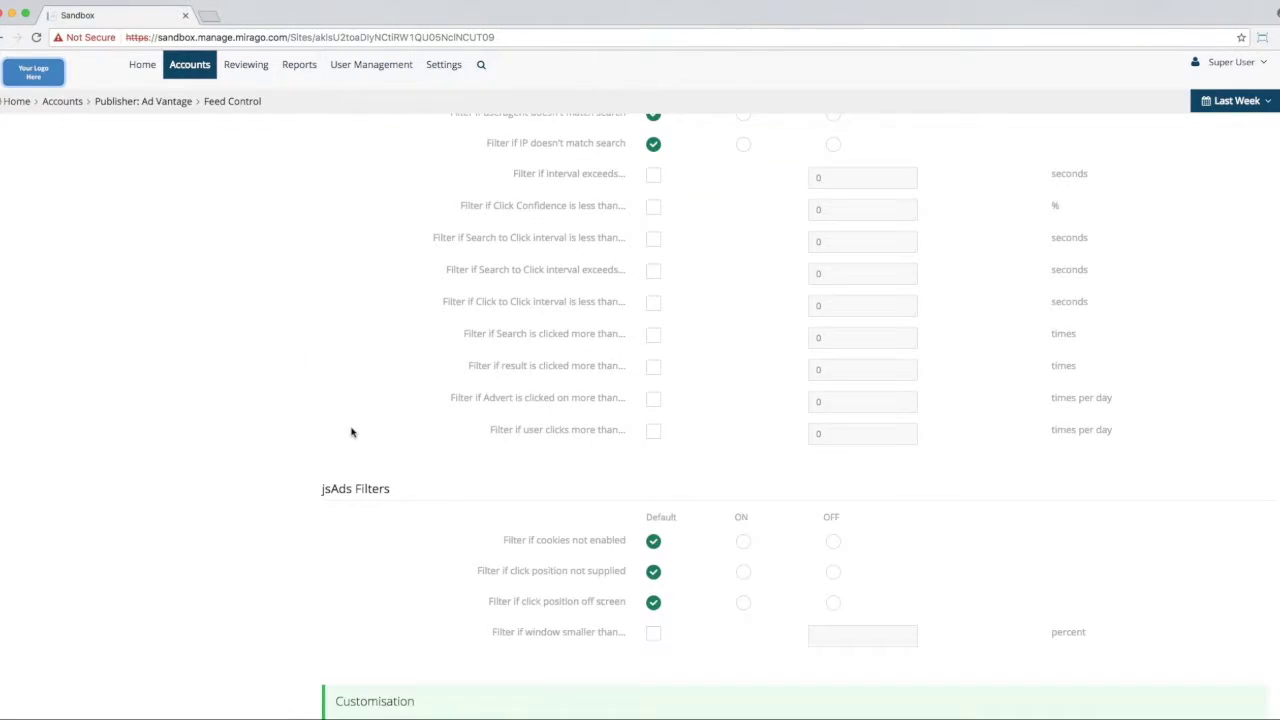
scroll(353, 431, "down", 2)
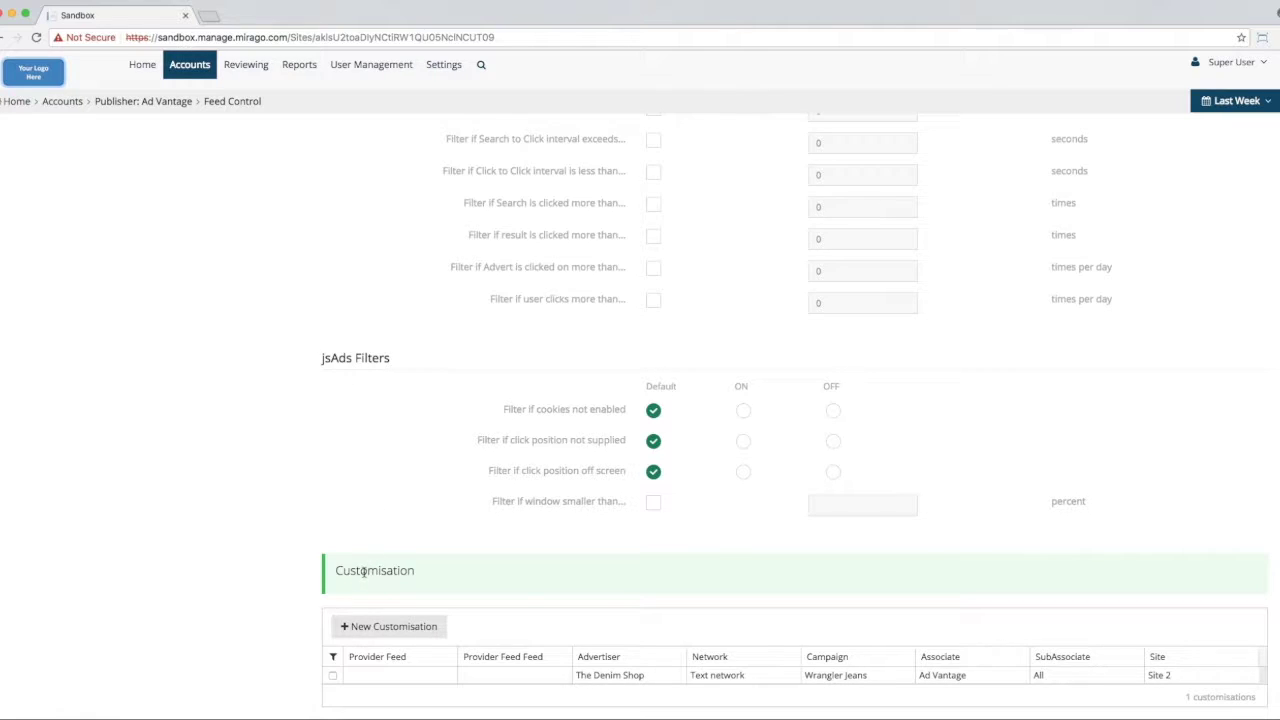
scroll(363, 571, "up", 10)
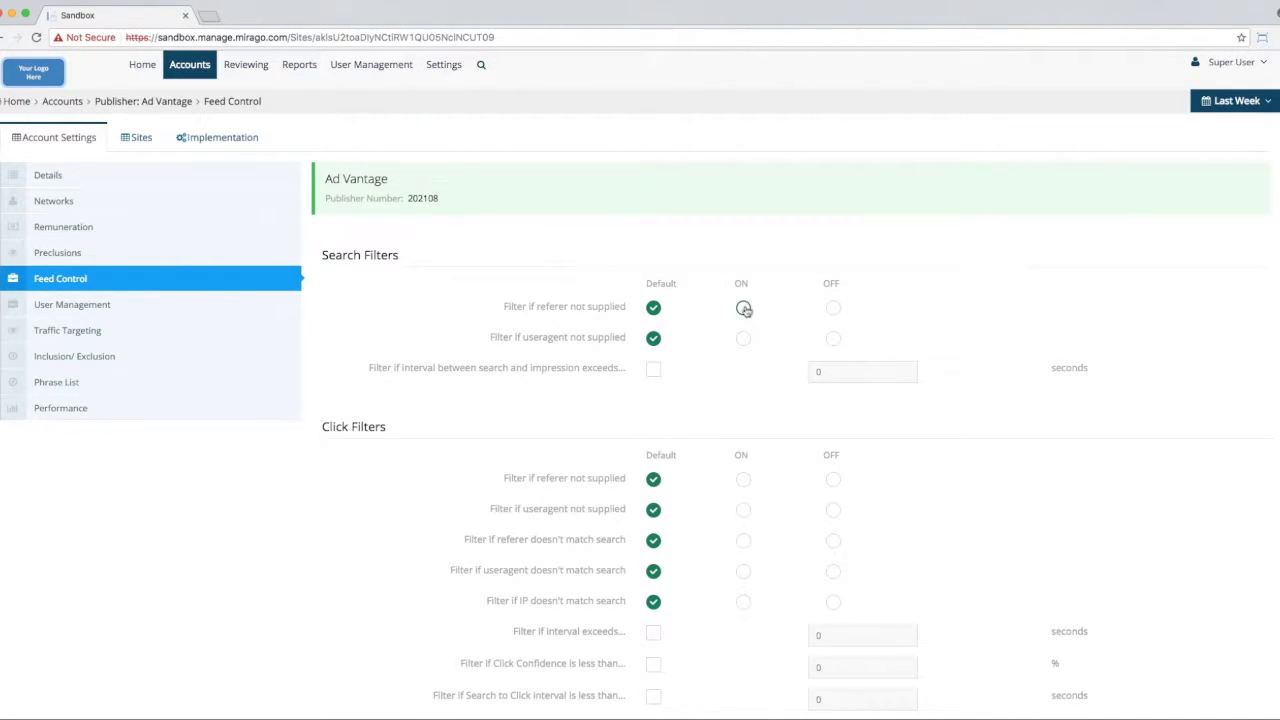
- Turn on 'Filter if referer not supplied' and enable the Search to Click interval filter at 300 seconds
left_click(744, 309)
scroll(662, 378, "down", 3)
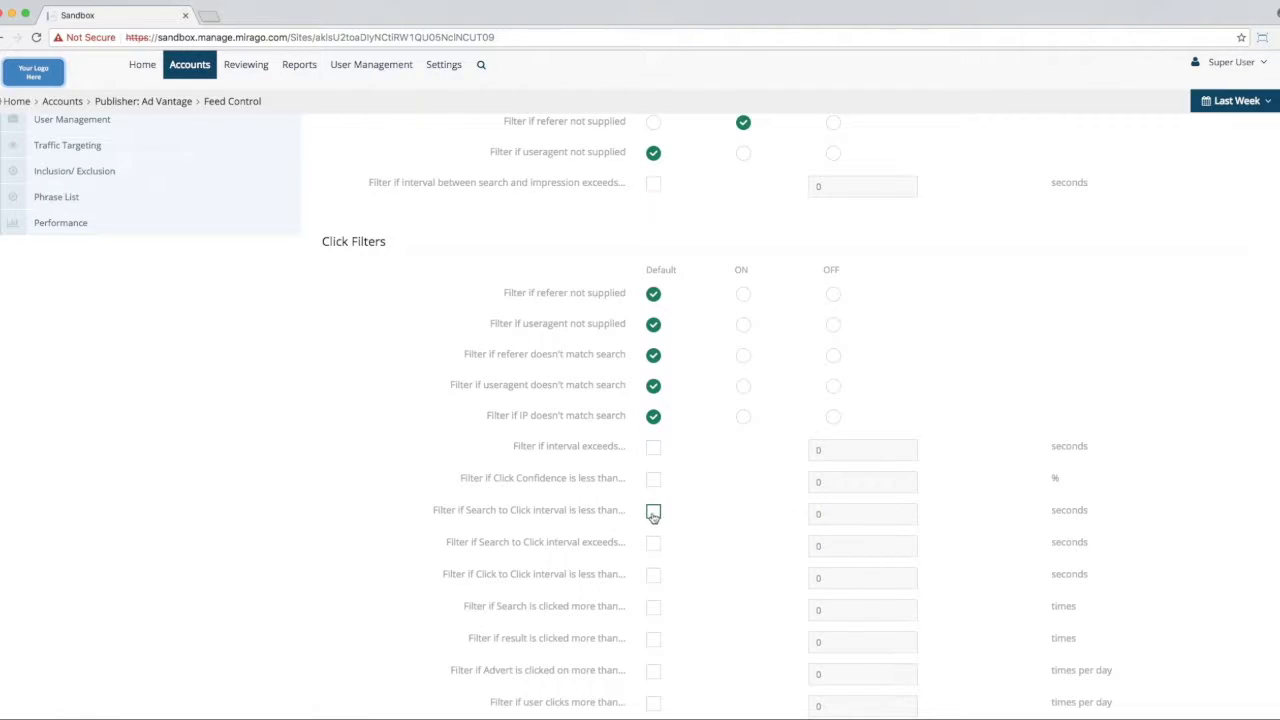
left_click(653, 512)
left_click(823, 510)
key("BackSpace")
type("300")
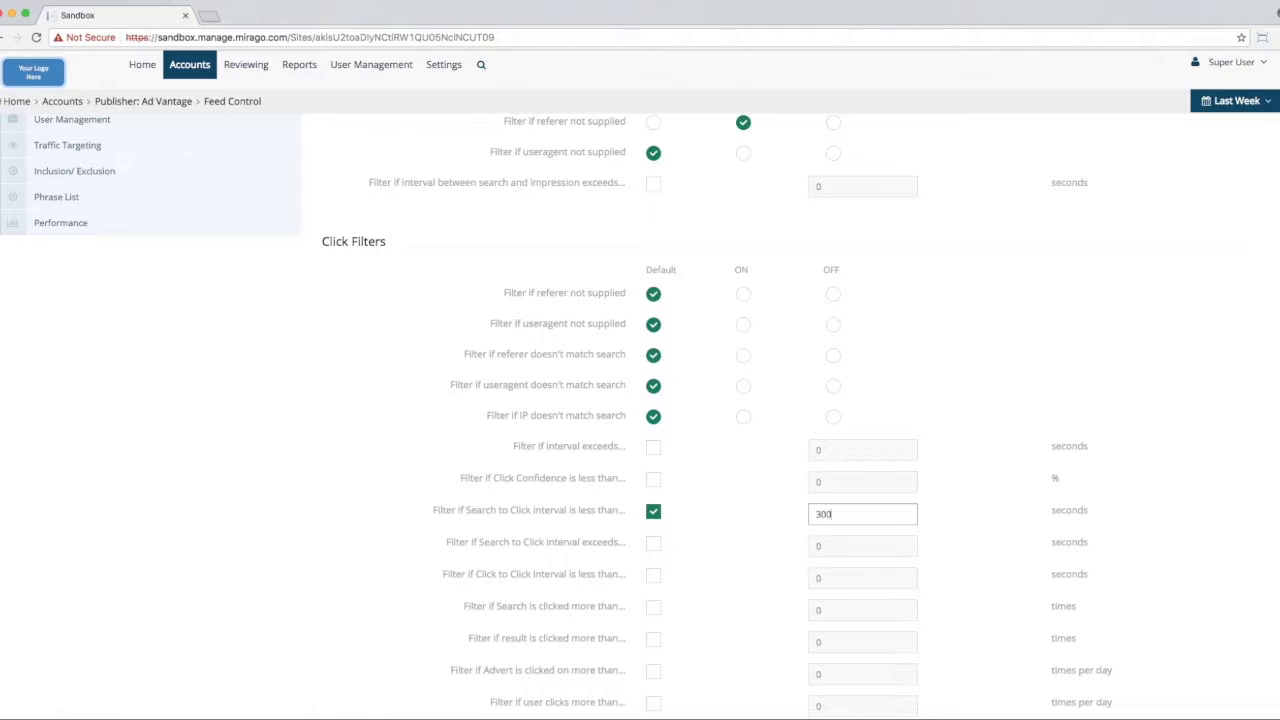
left_click(967, 500)
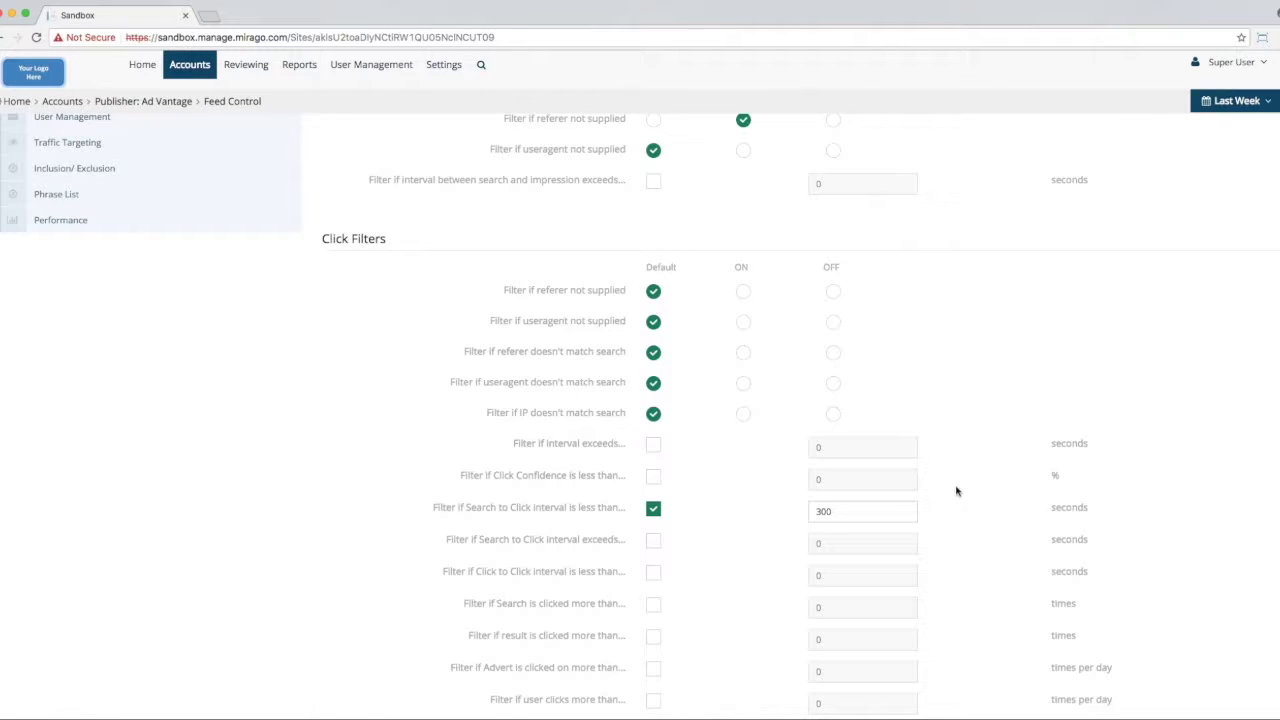
- Scroll down to the Customisation section and start a new customisation
scroll(956, 491, "down", 3)
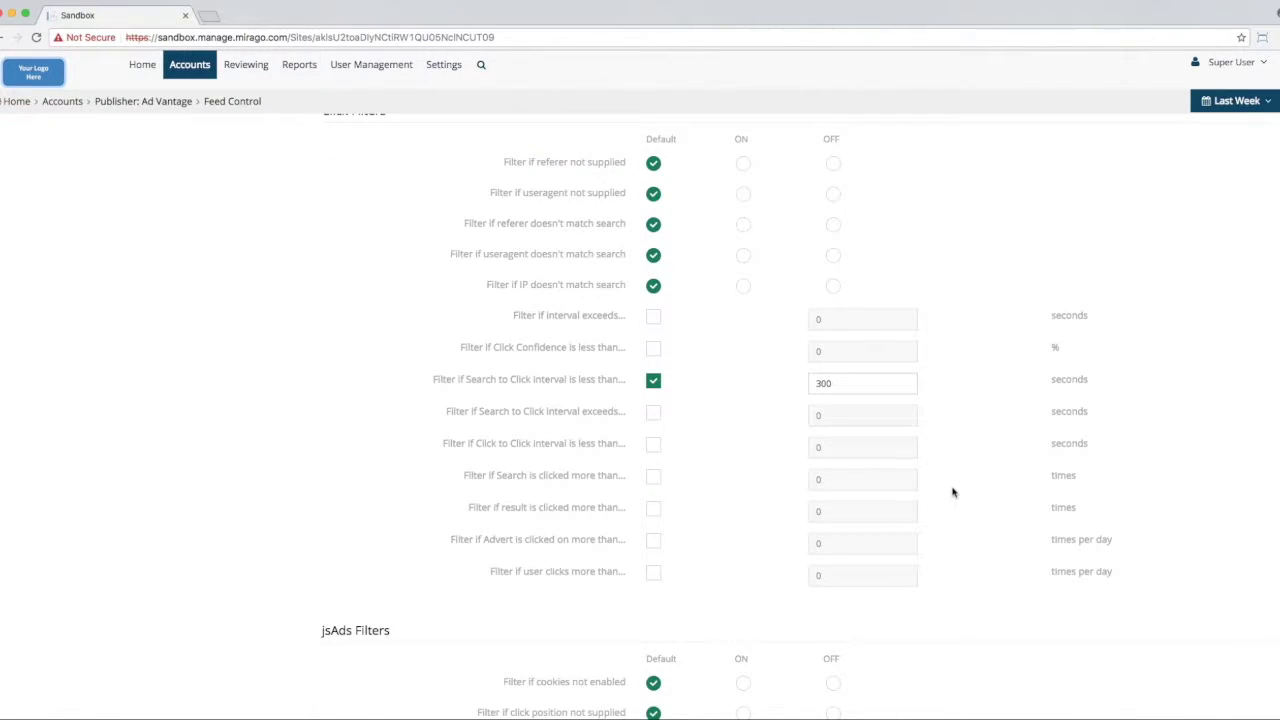
scroll(953, 492, "down", 5)
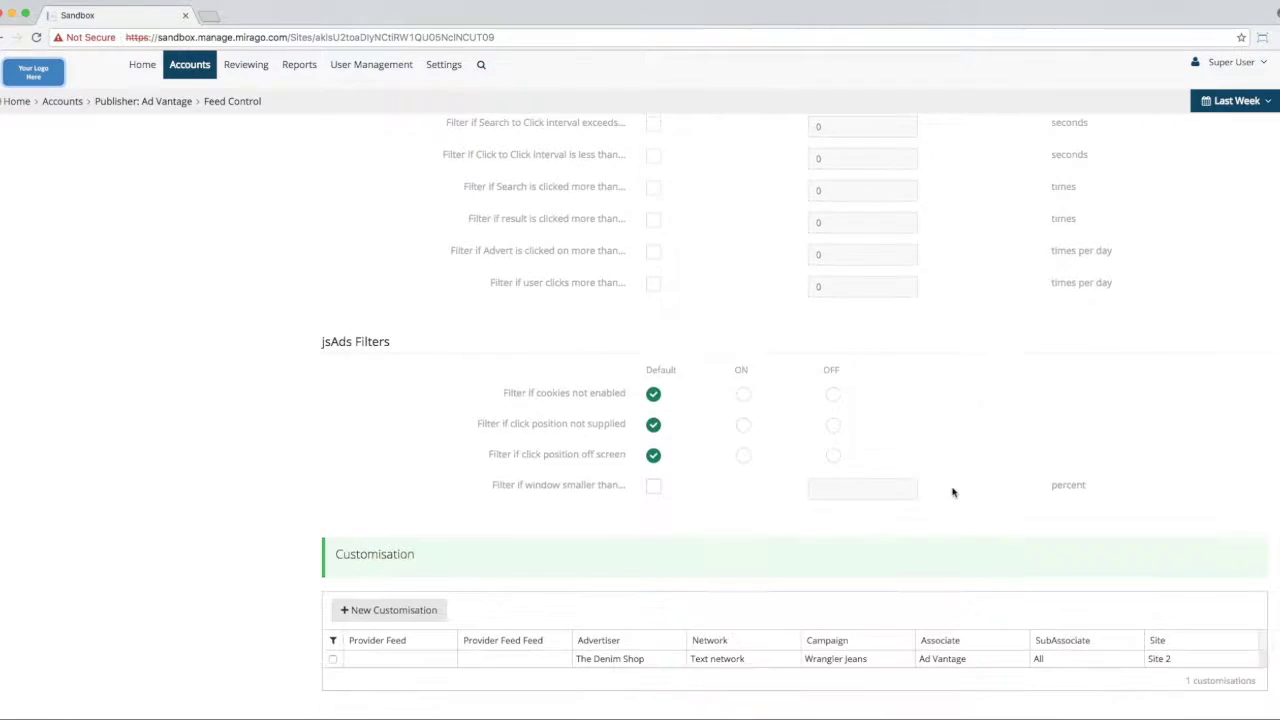
scroll(953, 492, "down", 1)
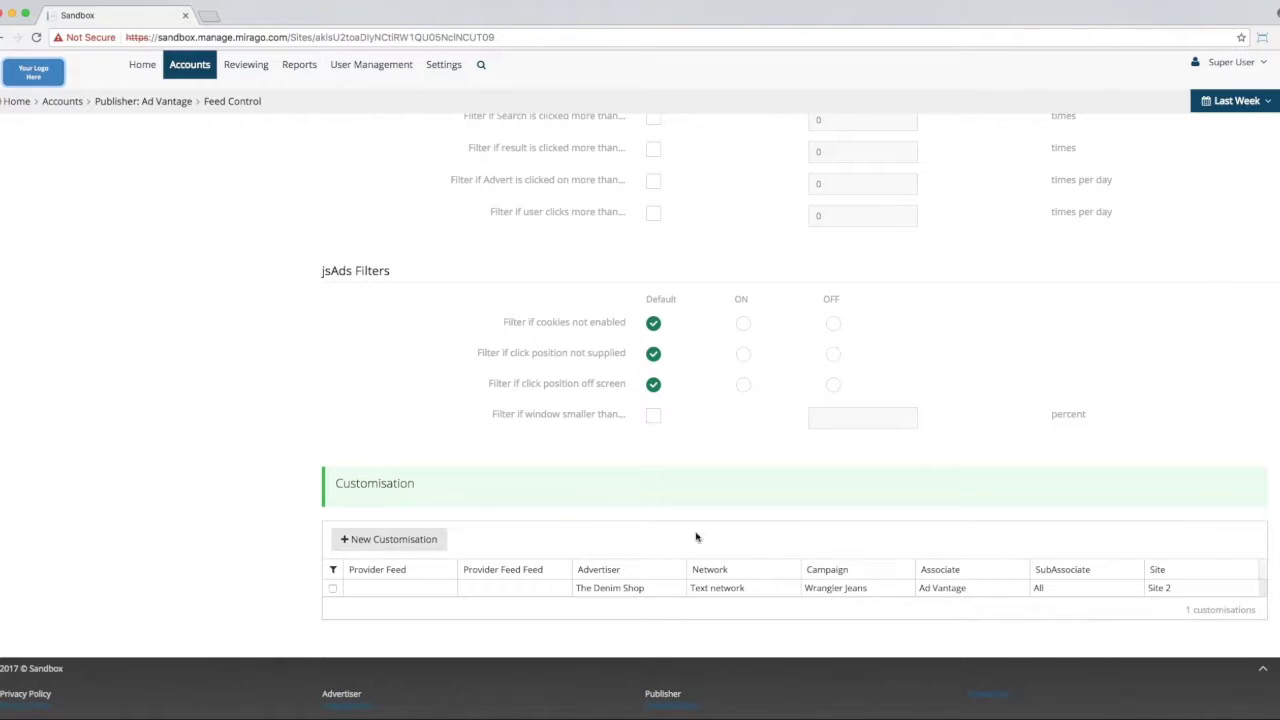
left_click(398, 539)
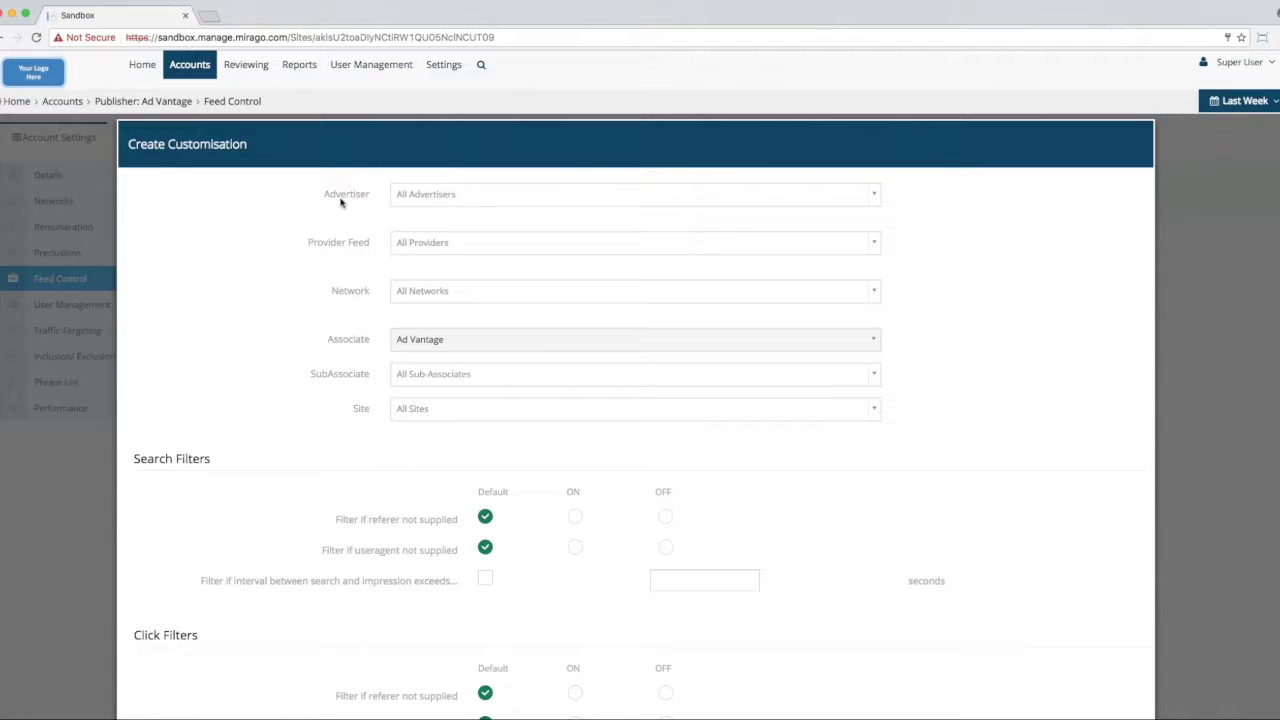
- Choose Aspin Media and its Mobile Test campaign, then clear both back to all advertisers
left_click(494, 199)
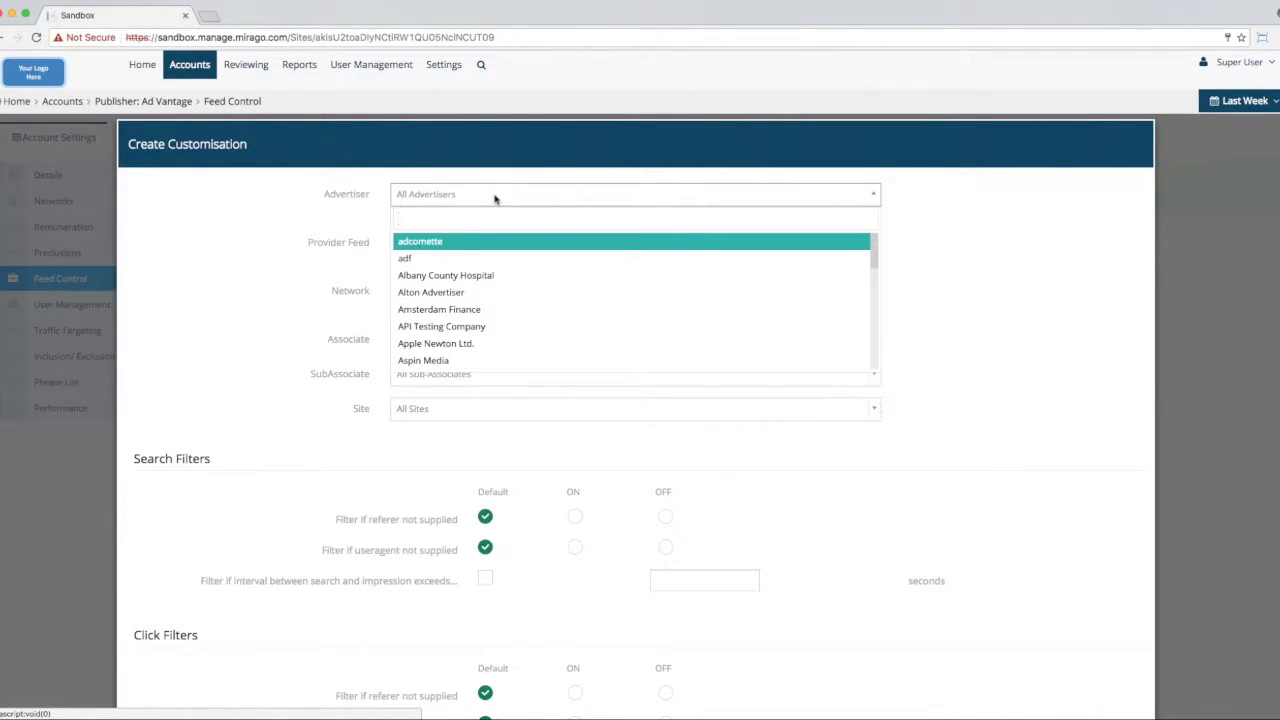
type("asp")
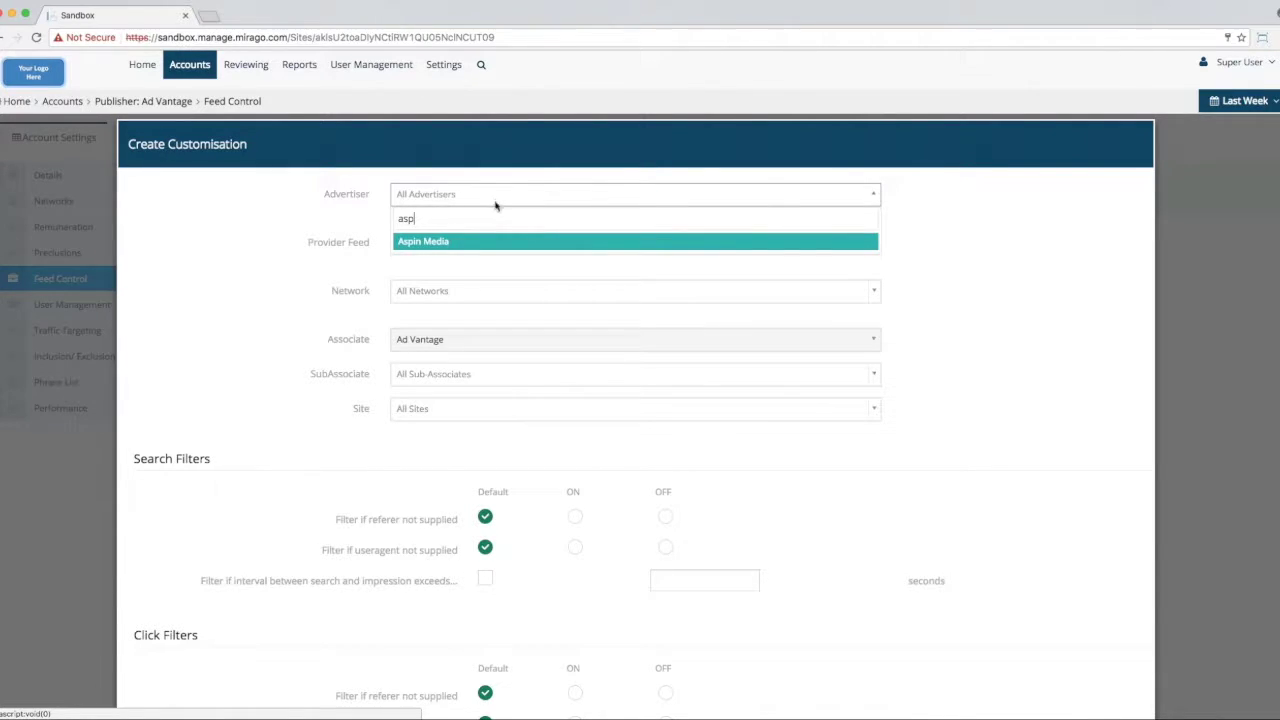
left_click(477, 243)
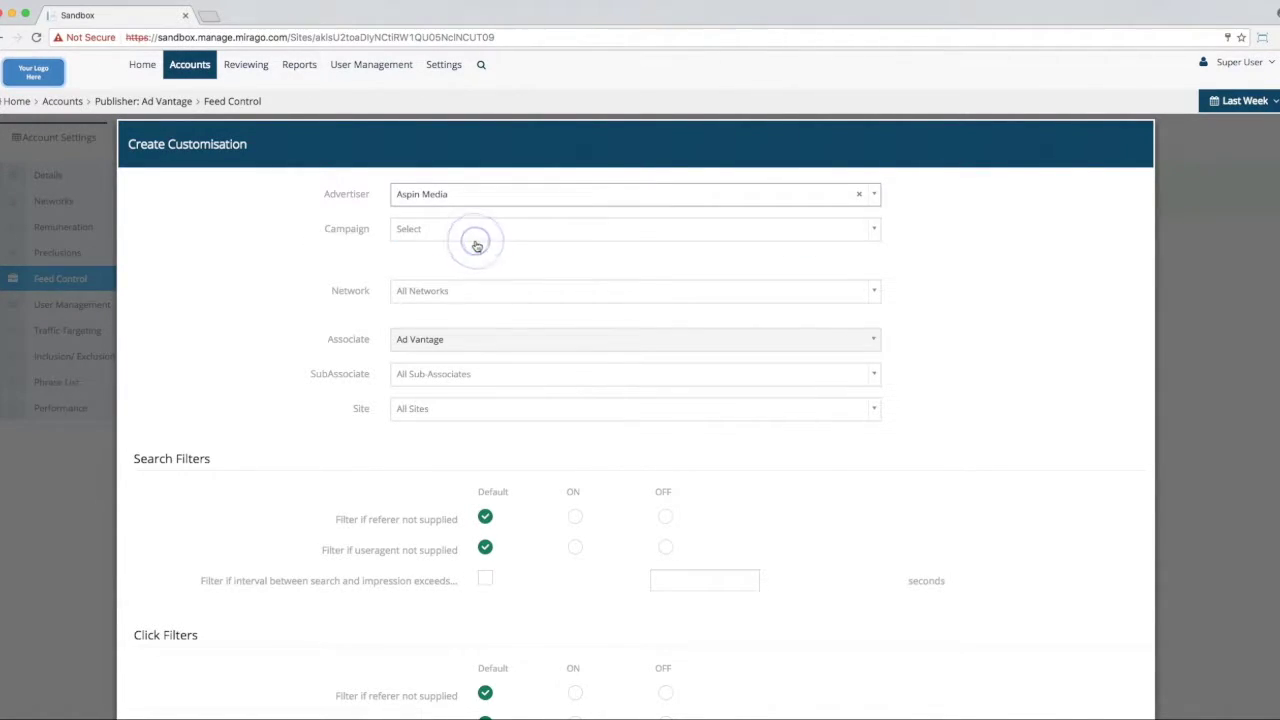
left_click(479, 231)
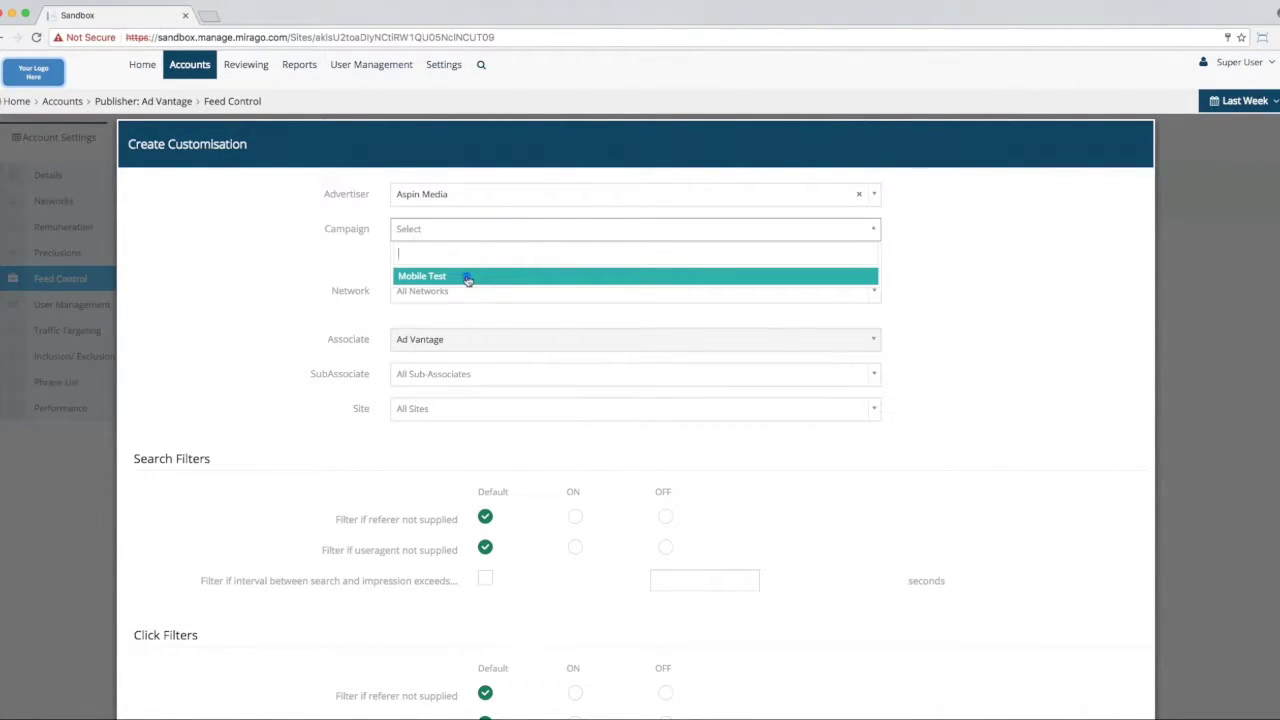
left_click(467, 279)
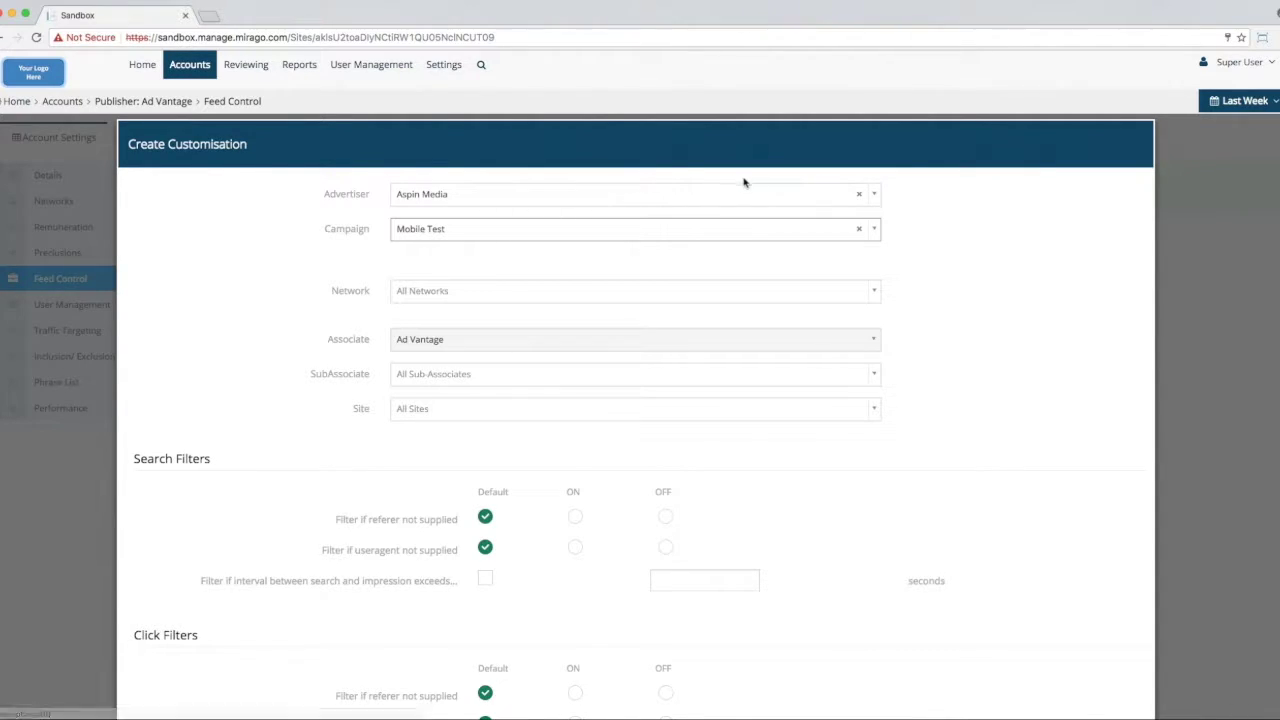
left_click(858, 228)
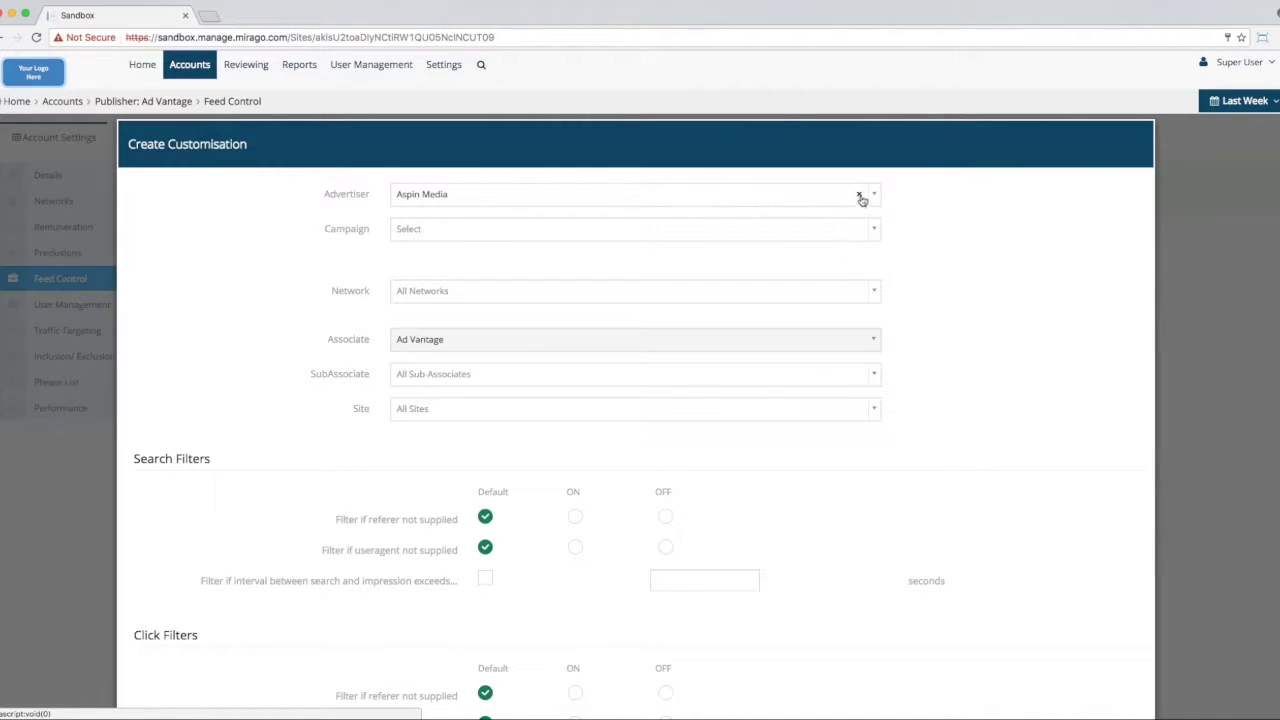
left_click(858, 195)
- Choose Mirago UK as provider feed and feed, then clear both back to All Providers
left_click(780, 245)
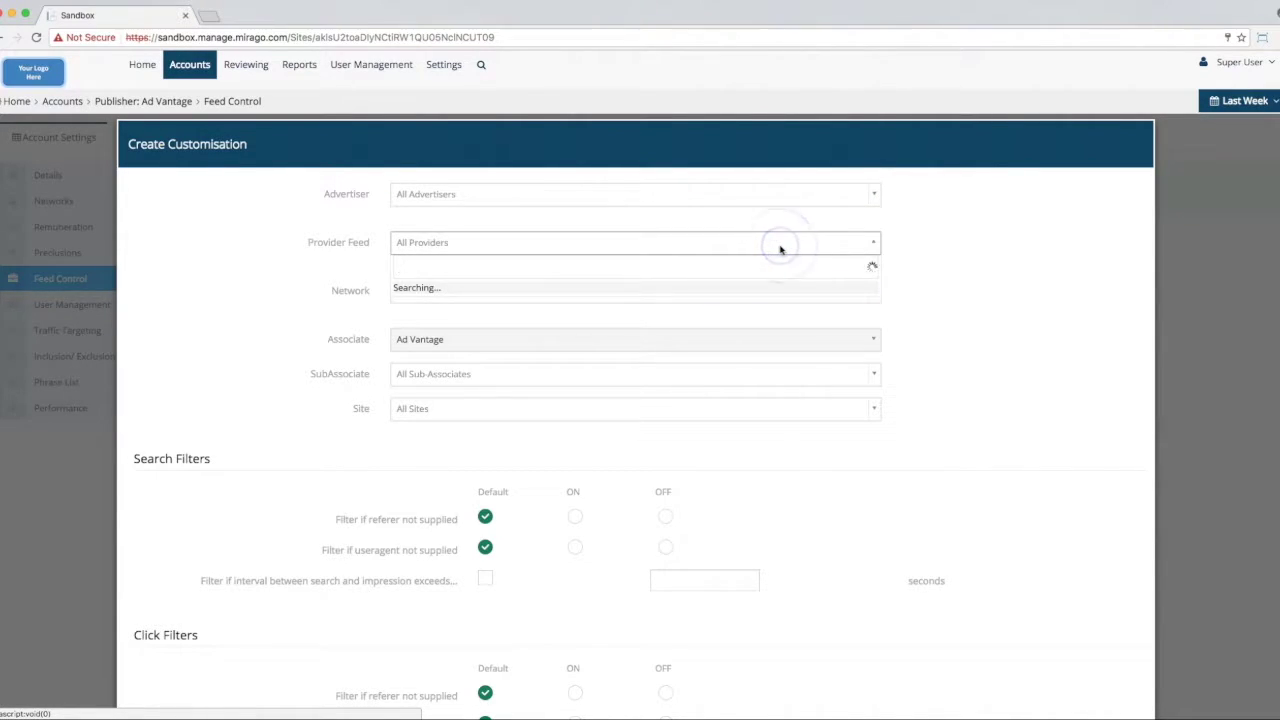
left_click(738, 341)
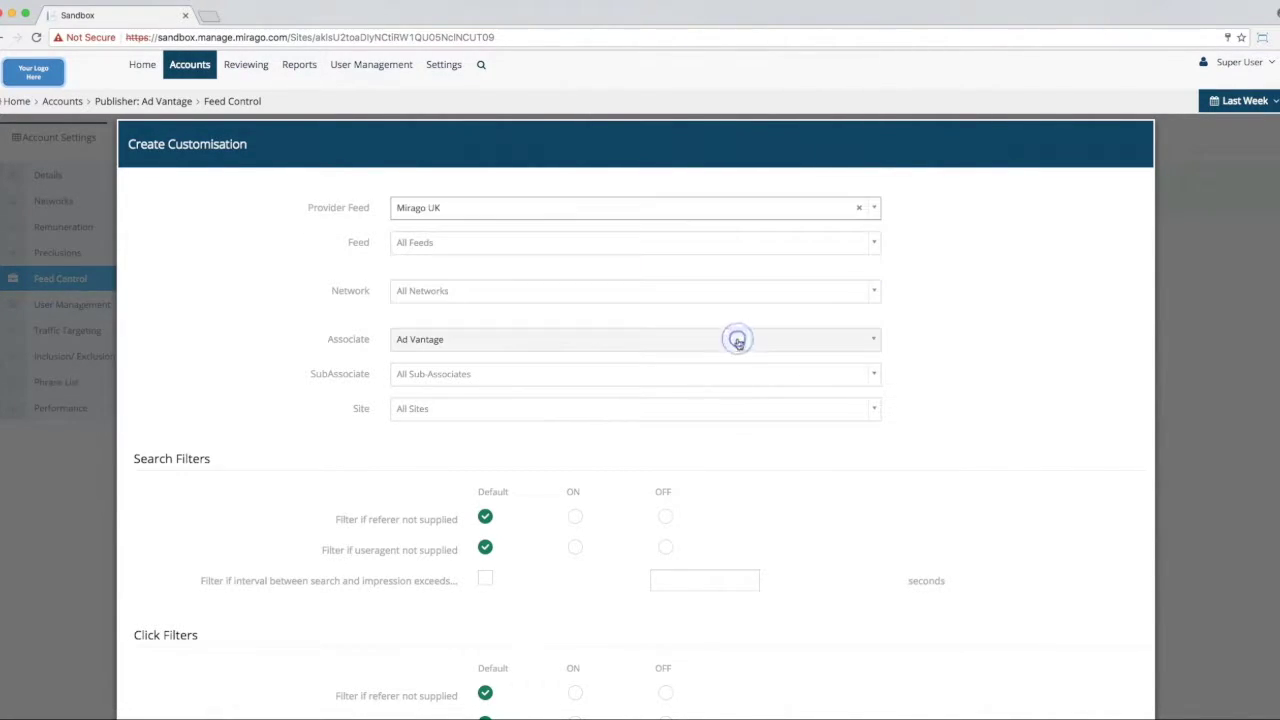
left_click(727, 247)
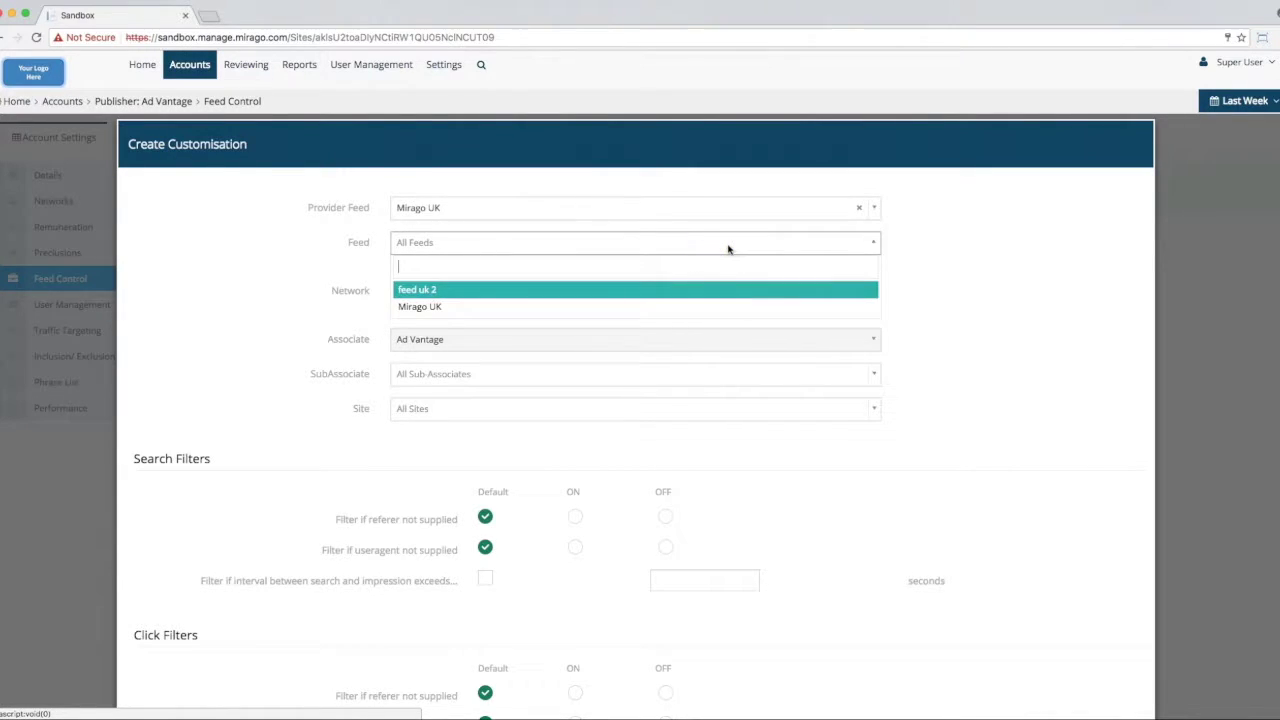
left_click(704, 306)
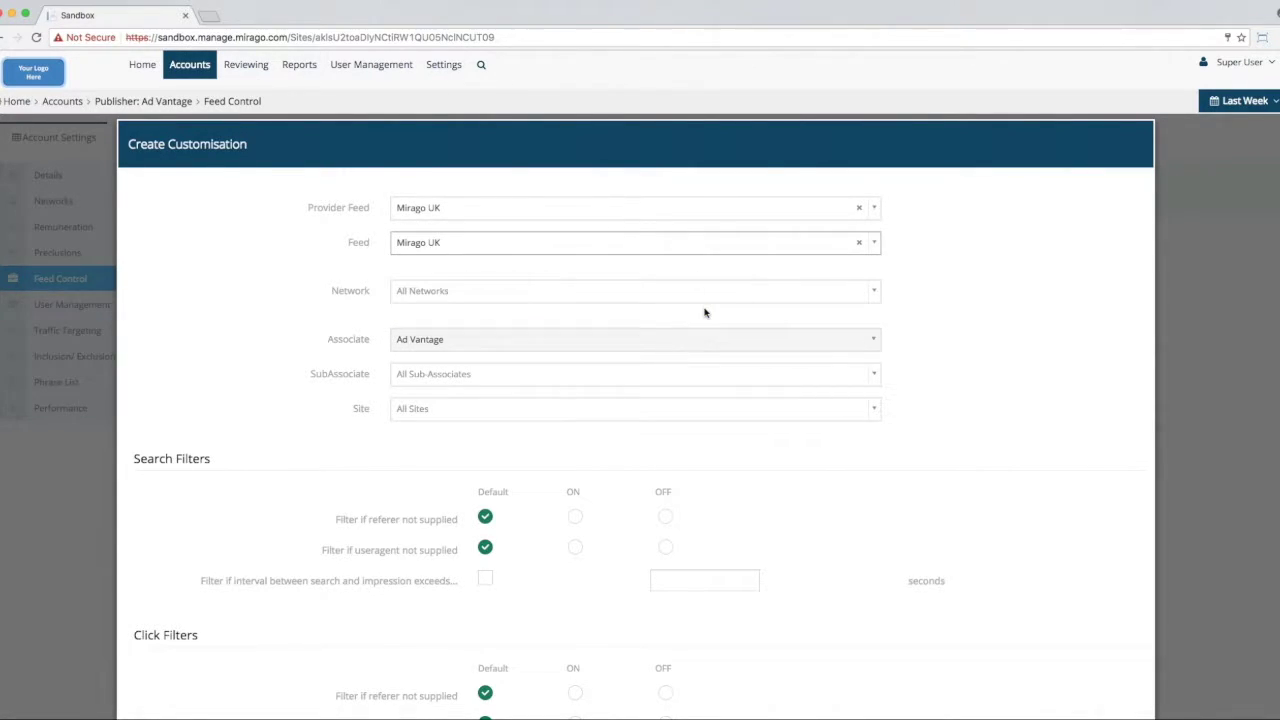
left_click(858, 242)
left_click(859, 209)
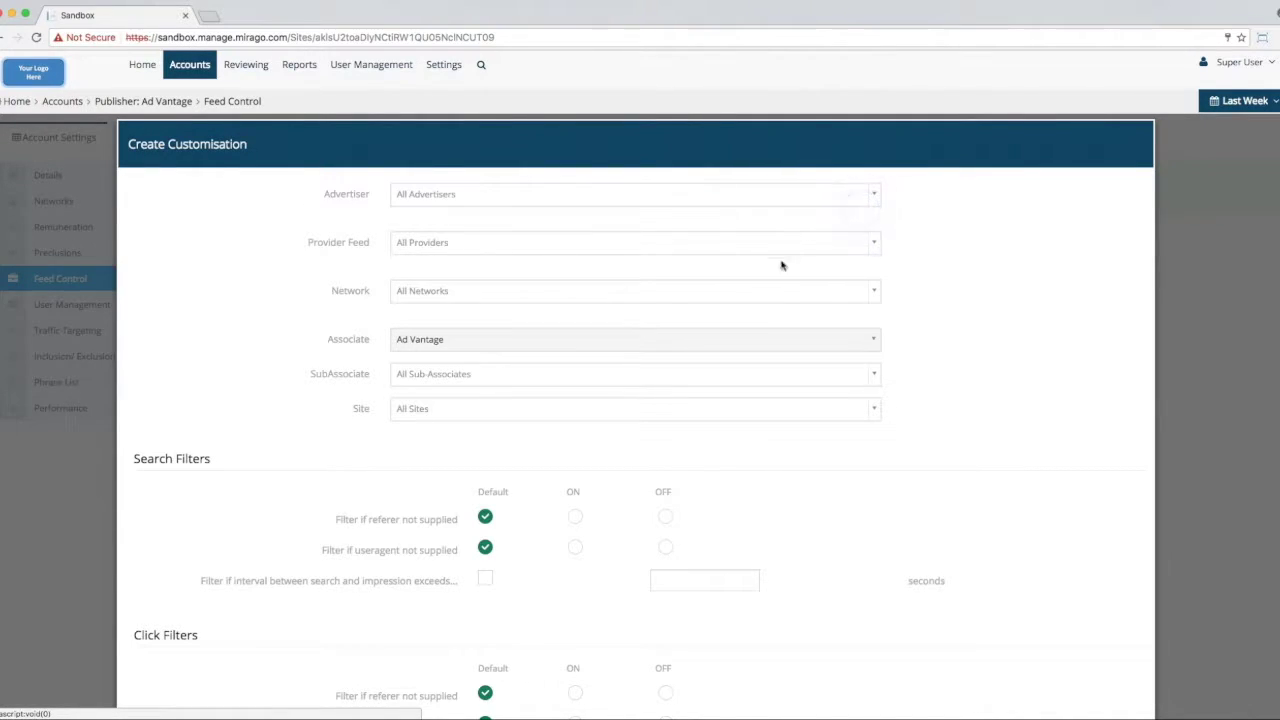
left_click(772, 296)
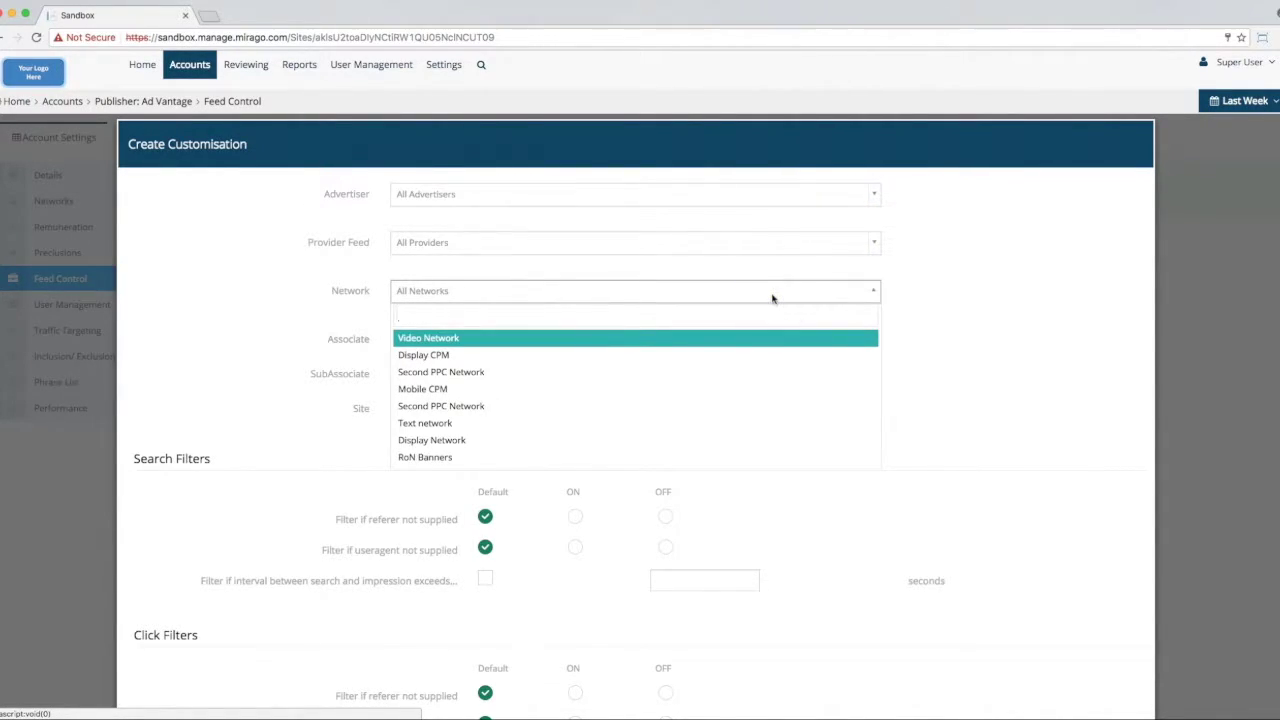
left_click(772, 298)
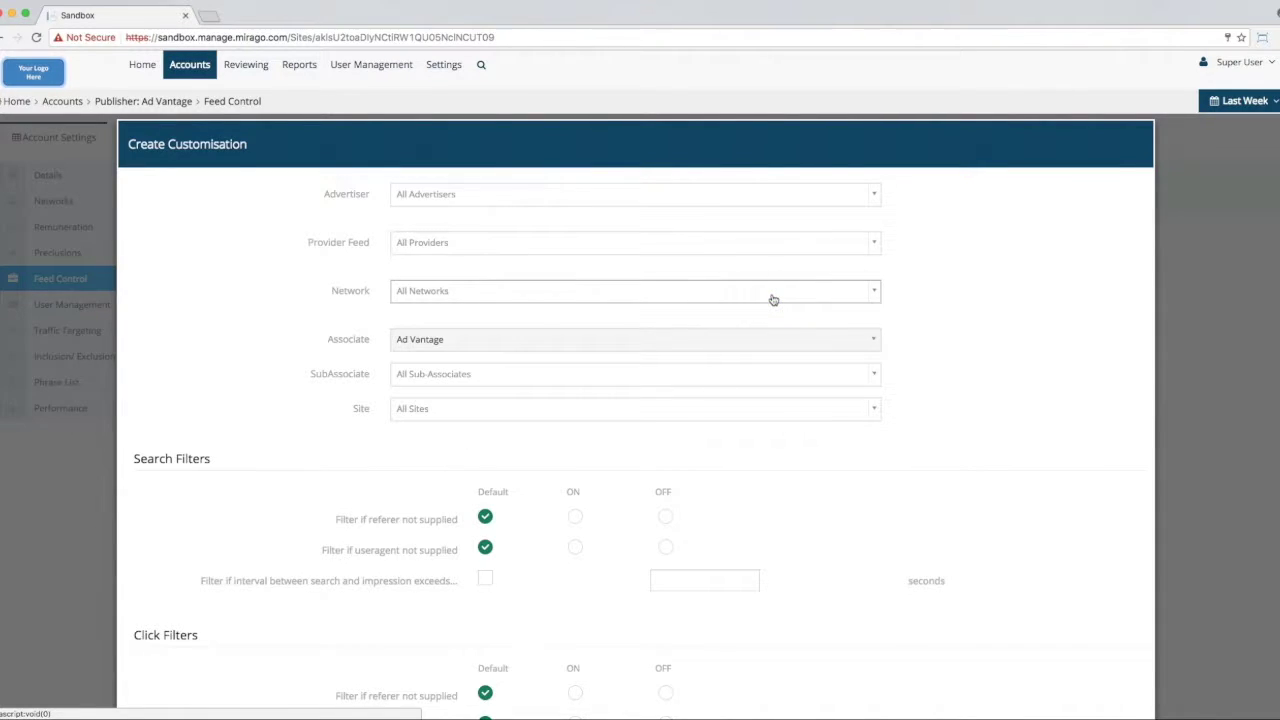
left_click(756, 377)
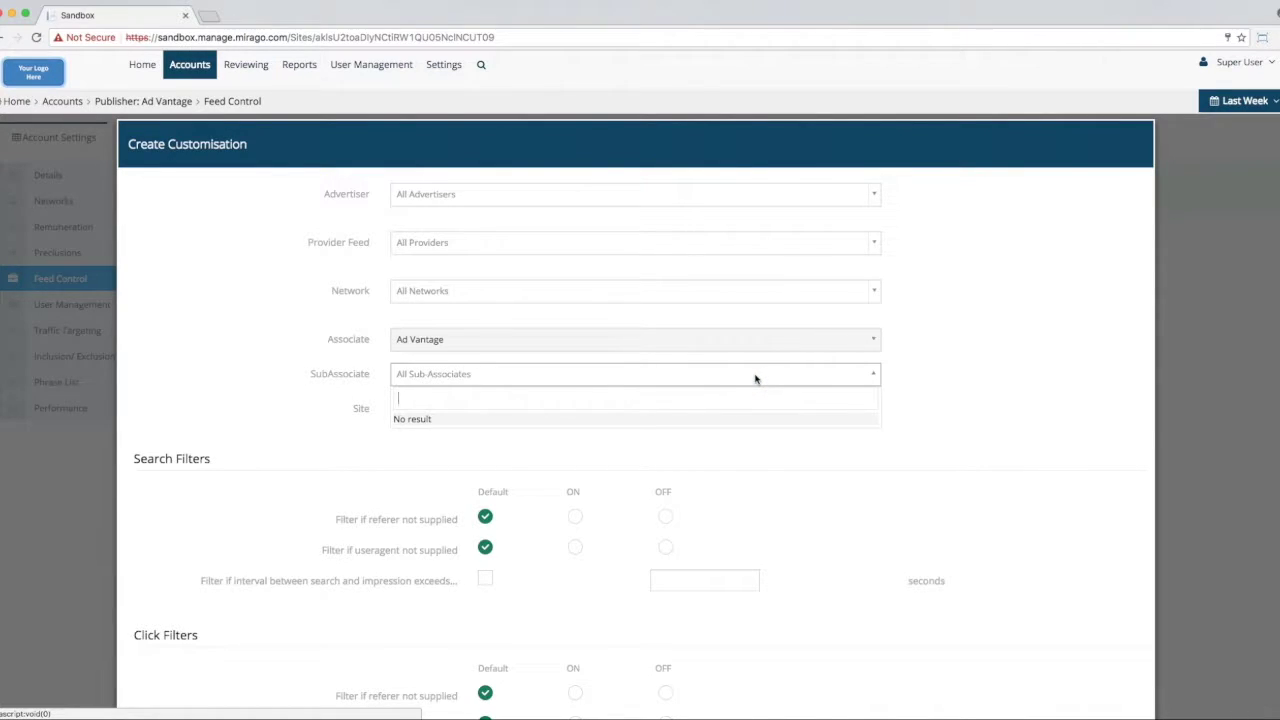
left_click(756, 378)
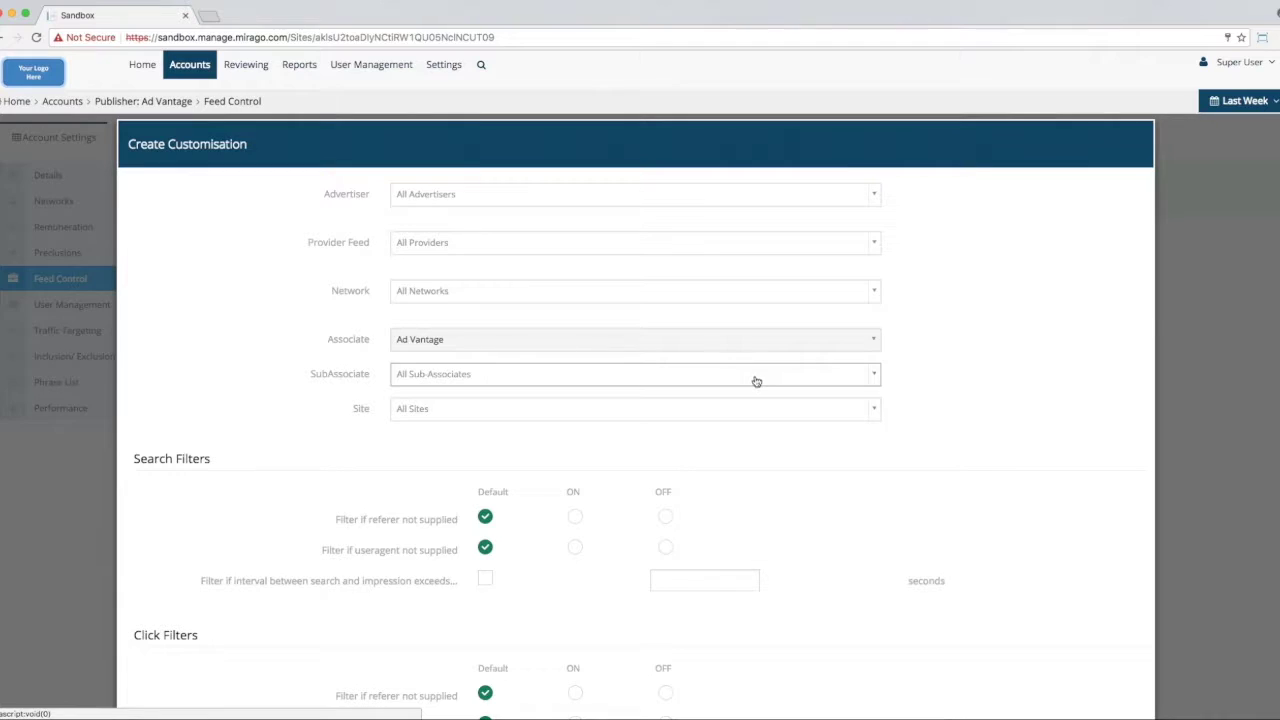
scroll(756, 381, "down", 5)
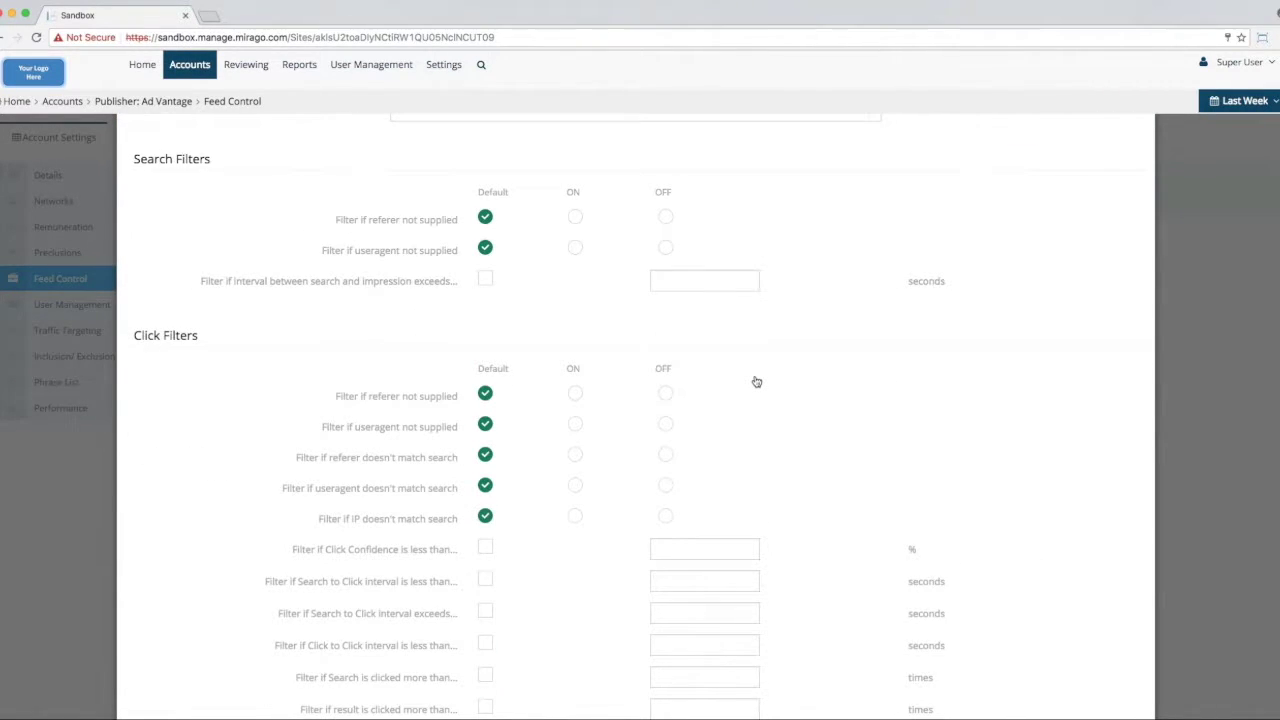
scroll(756, 381, "down", 5)
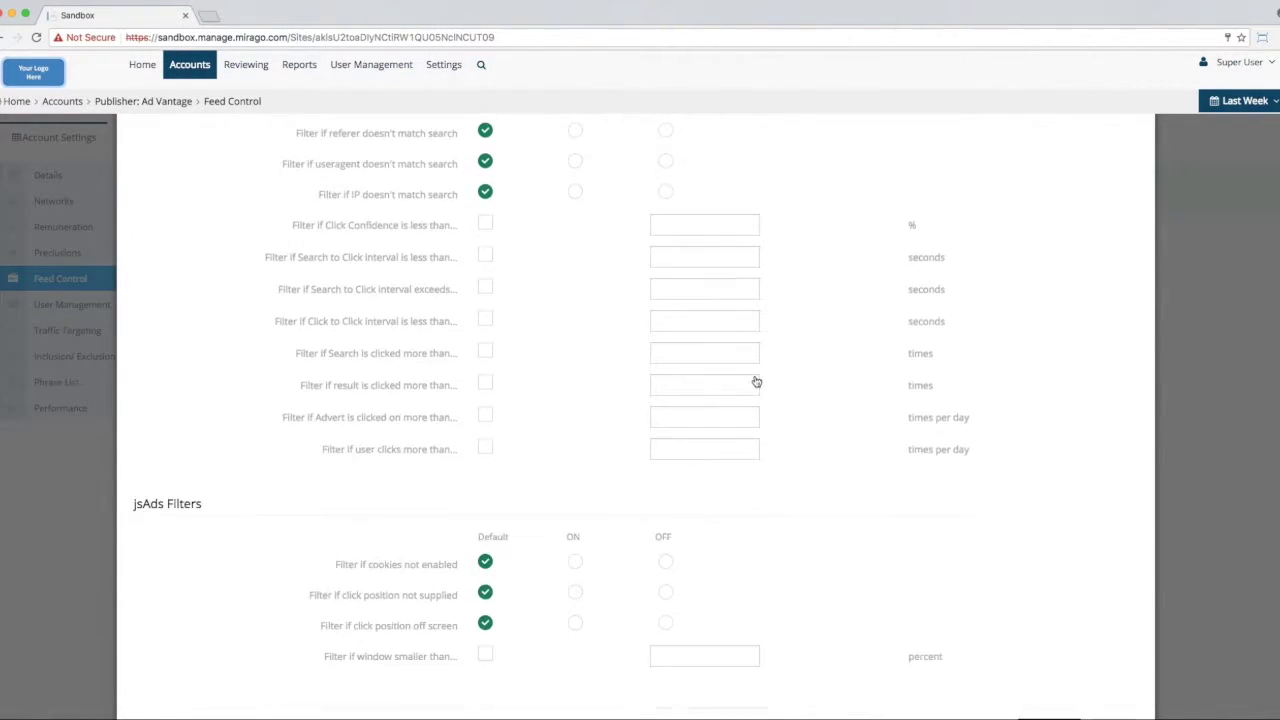
scroll(756, 381, "down", 2)
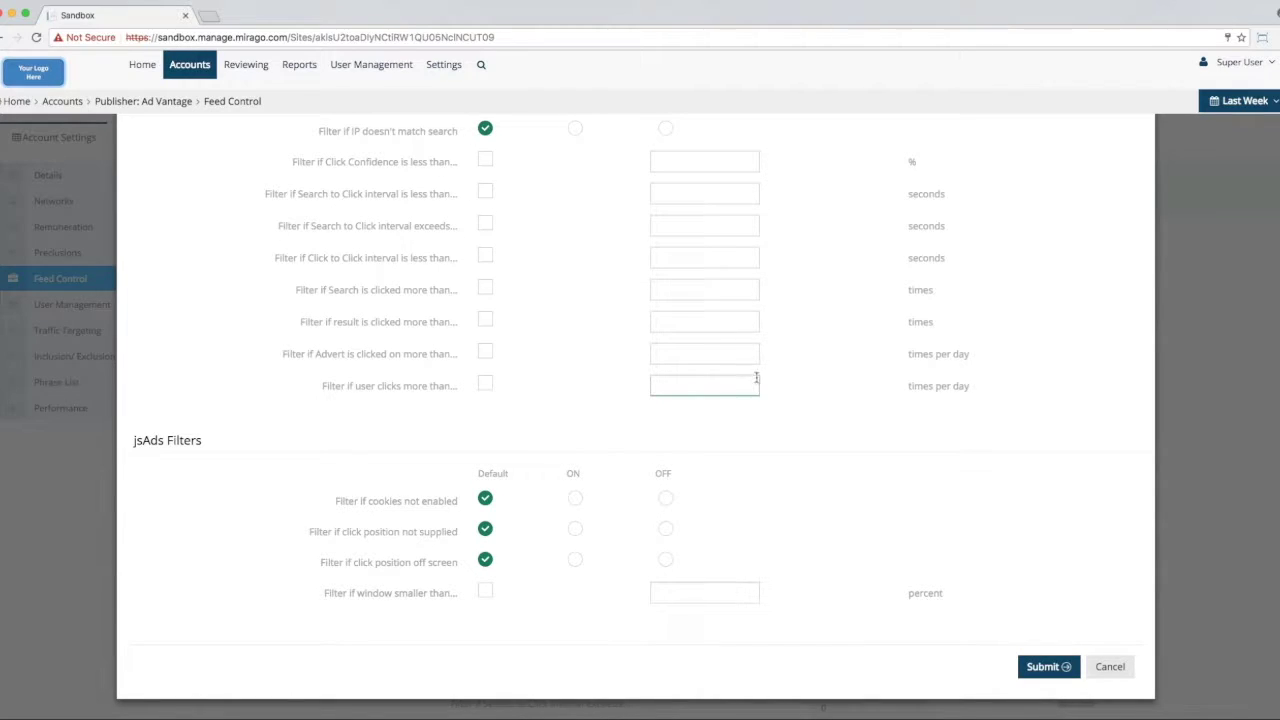
- Submit the customisation and check the new second Ad Vantage row in the Customisation table
left_click(1040, 668)
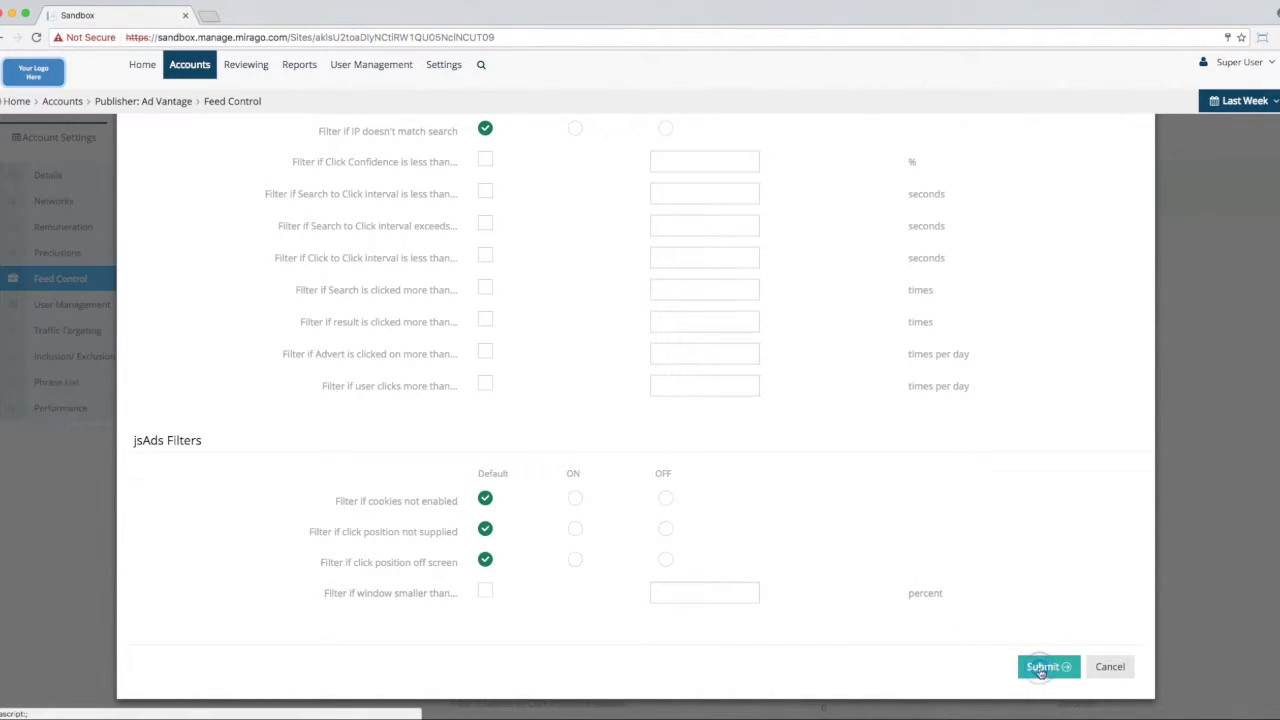
scroll(728, 497, "down", 2)
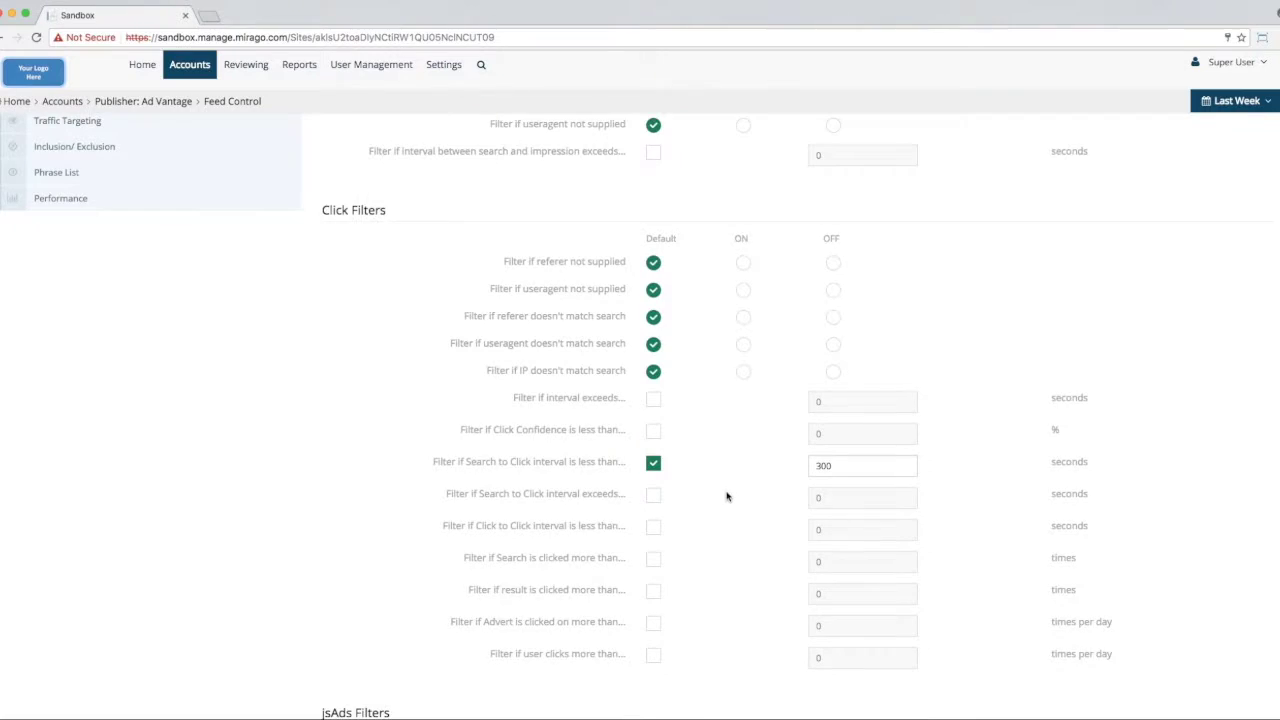
scroll(727, 496, "down", 5)
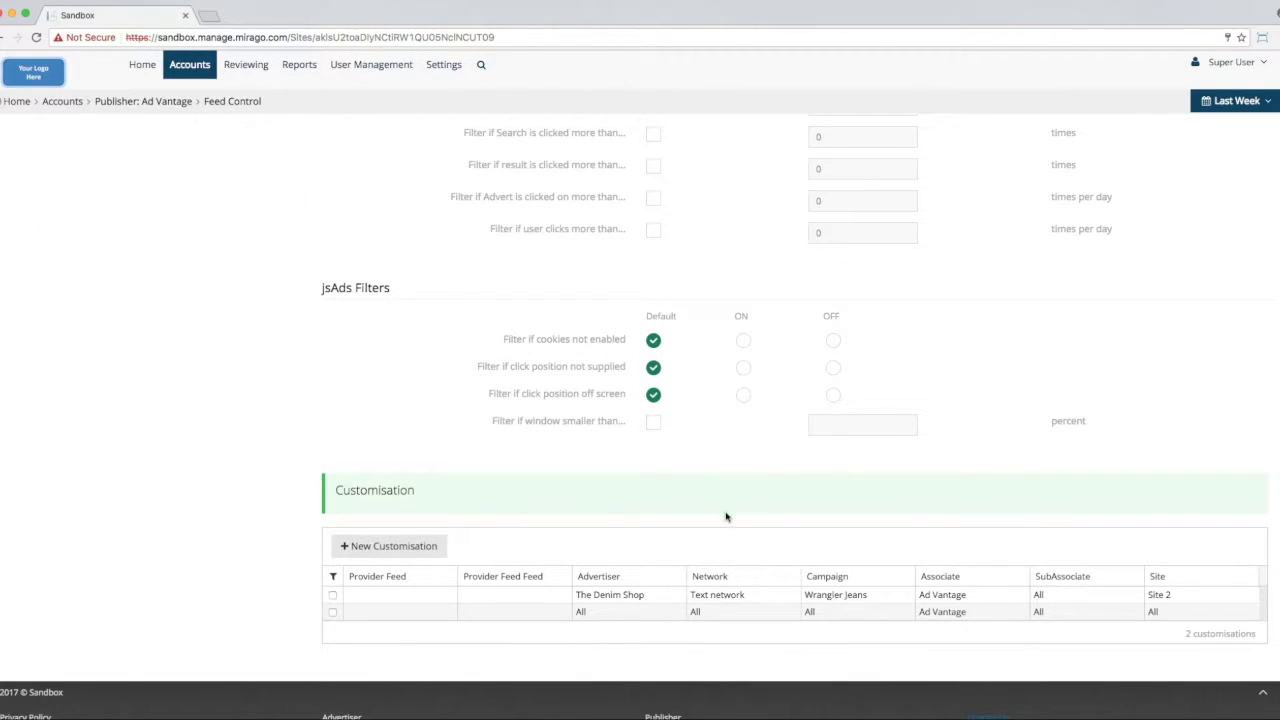
left_click(717, 611)
scroll(754, 500, "up", 10)
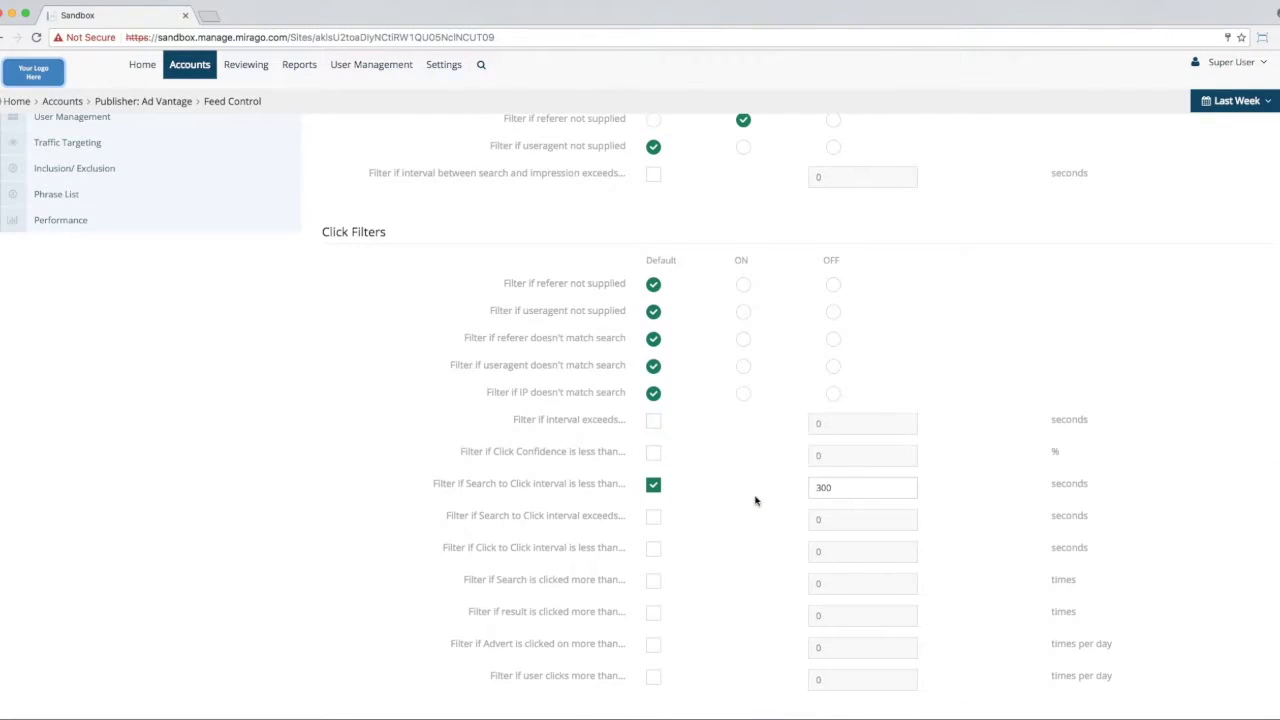